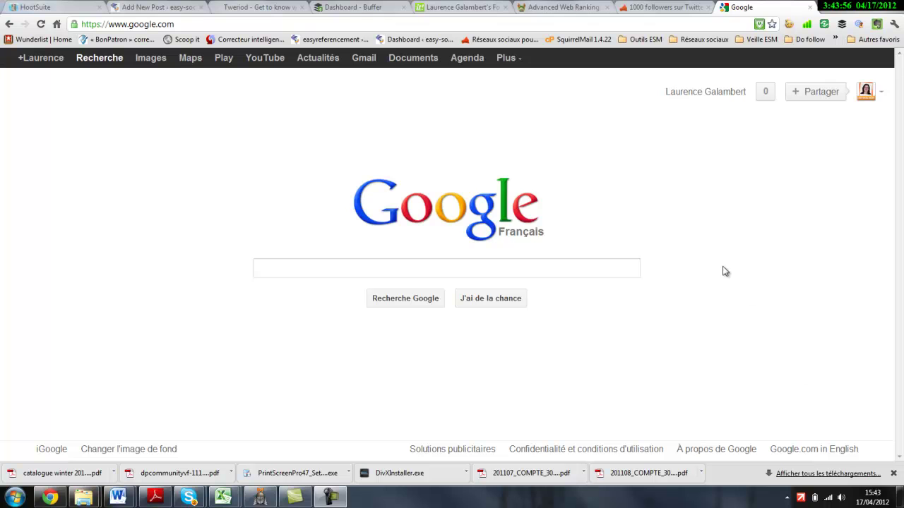
# Search Google for "buffer" and open the Buffer website from the results
pyautogui.click(606, 270)
pyautogui.write('buffer')
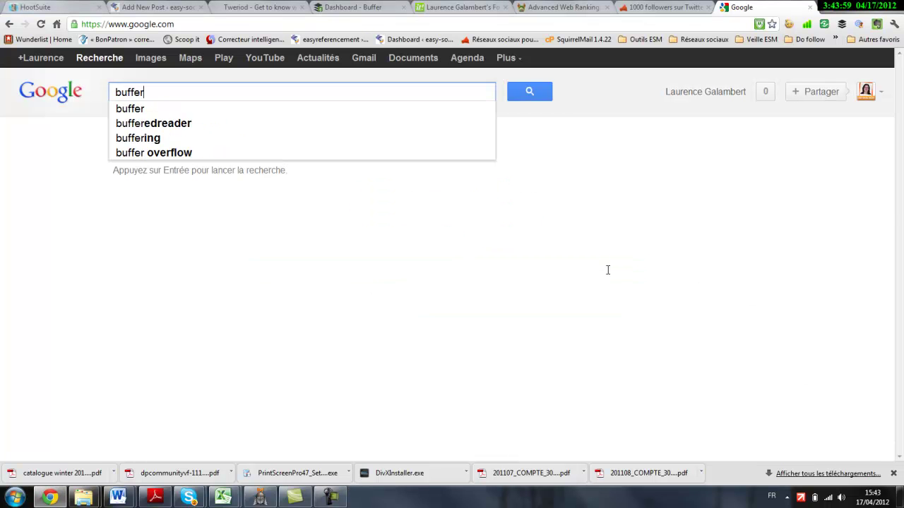
pyautogui.press('Return')
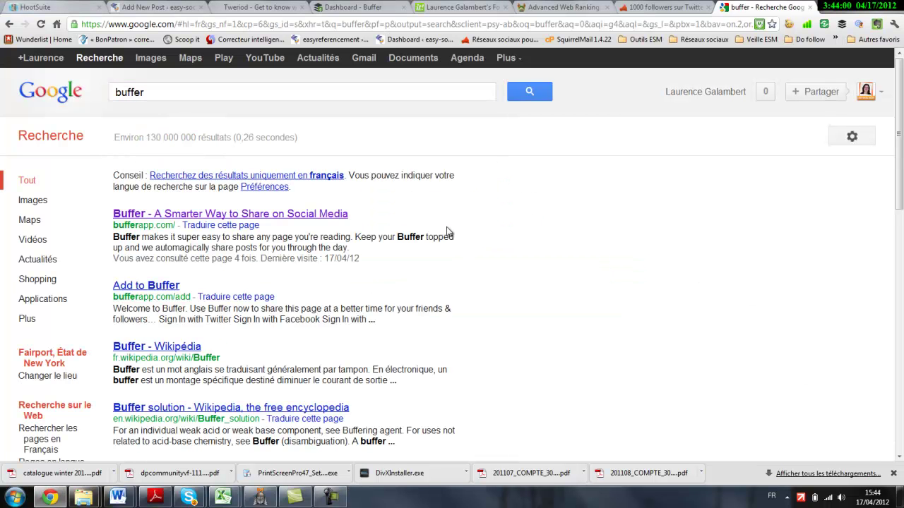
pyautogui.click(331, 216)
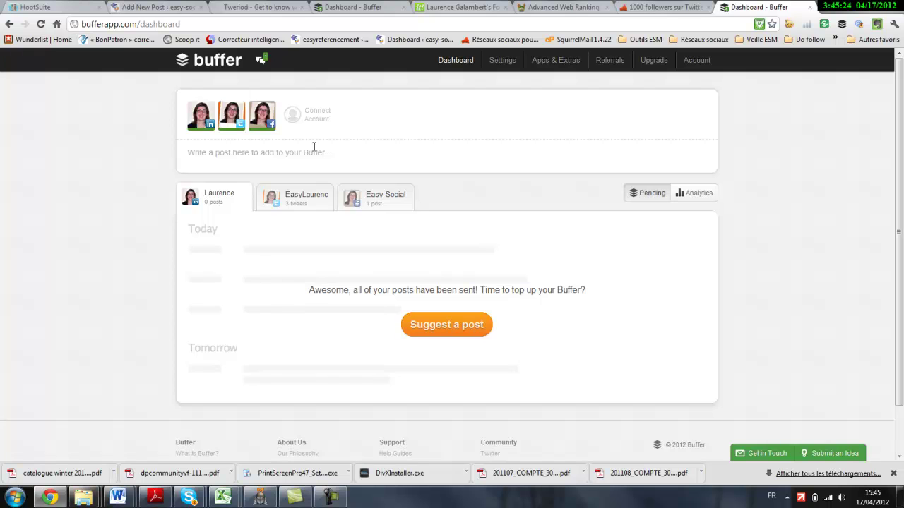
# View the pending posts of the Twitter account and of the Easy Social Media Facebook page
pyautogui.click(274, 198)
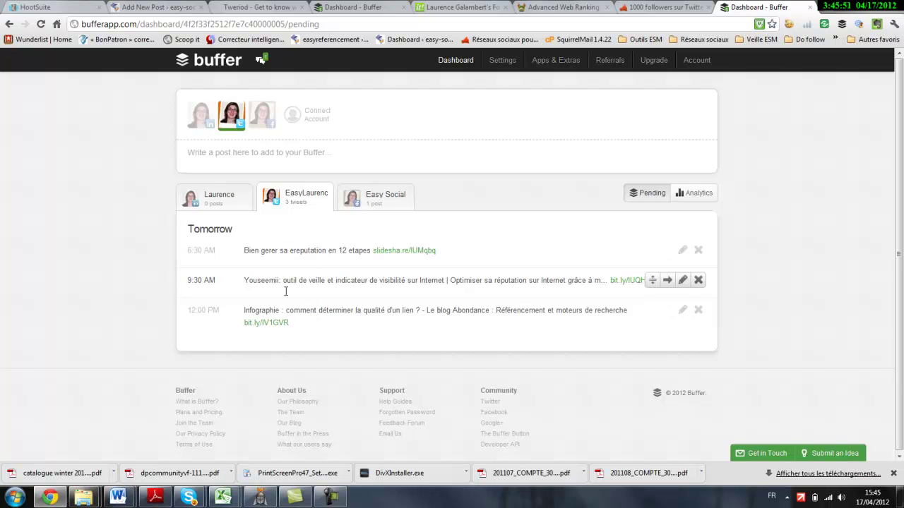
pyautogui.click(380, 198)
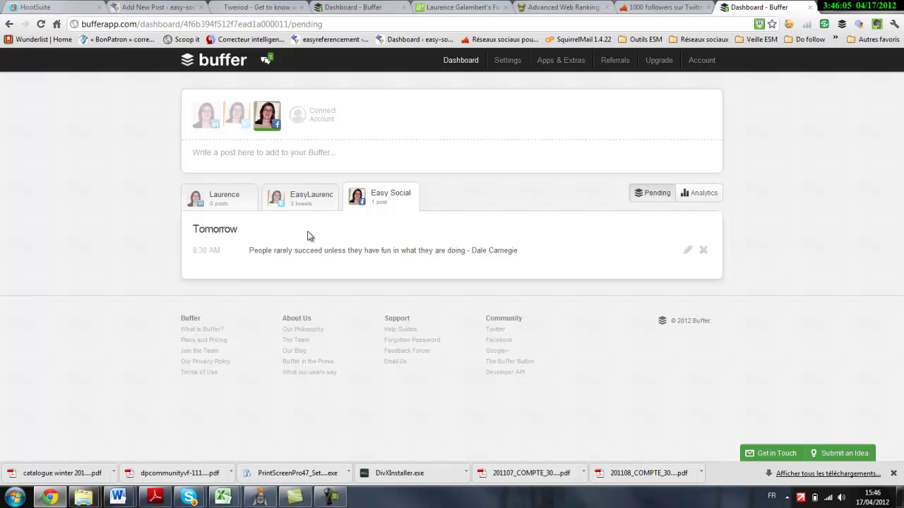
# Open the settings, look at the social networks offered for connecting another account, and close that dialog
pyautogui.click(507, 62)
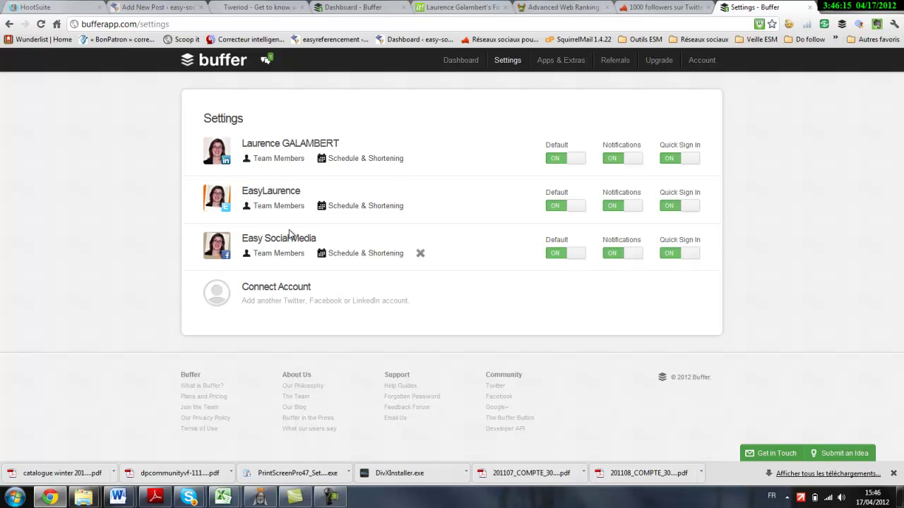
pyautogui.click(287, 292)
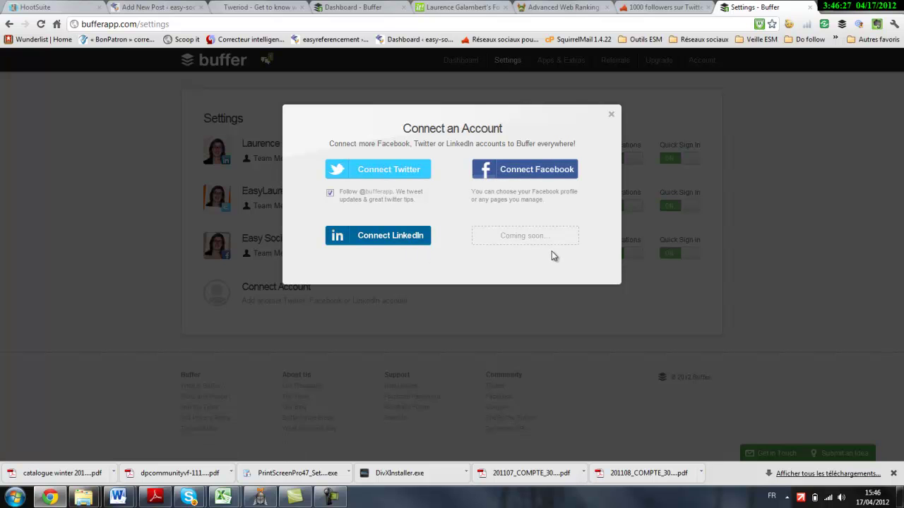
pyautogui.click(611, 115)
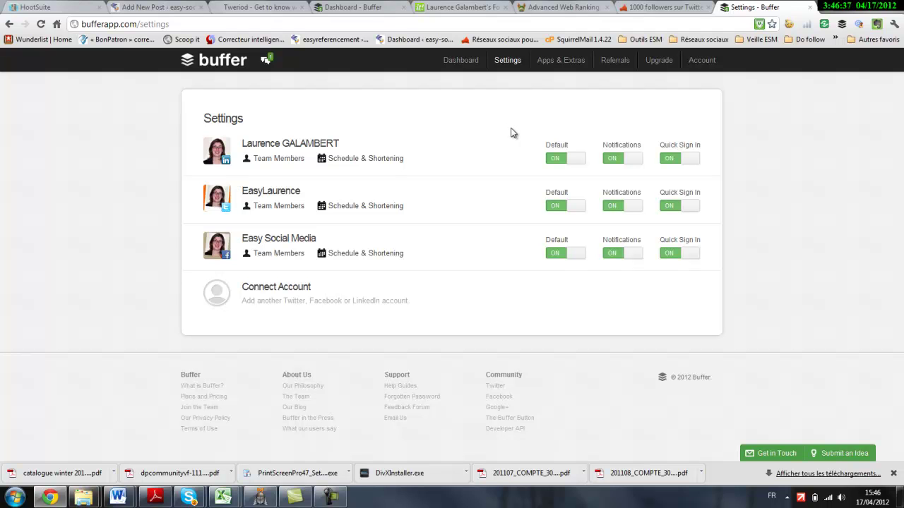
# In the Twitter account's schedule, set the hour of the first daily tweeting time to 05 and save the changes
pyautogui.moveTo(438, 147)
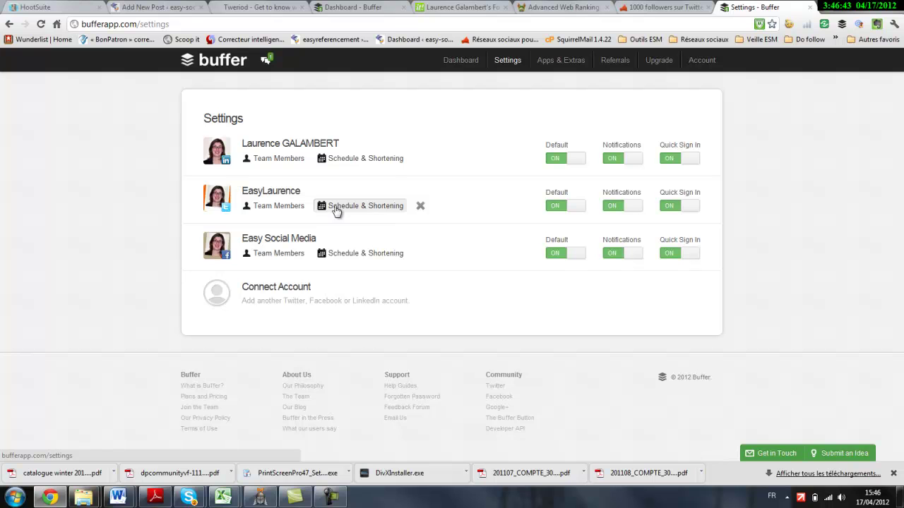
pyautogui.click(377, 210)
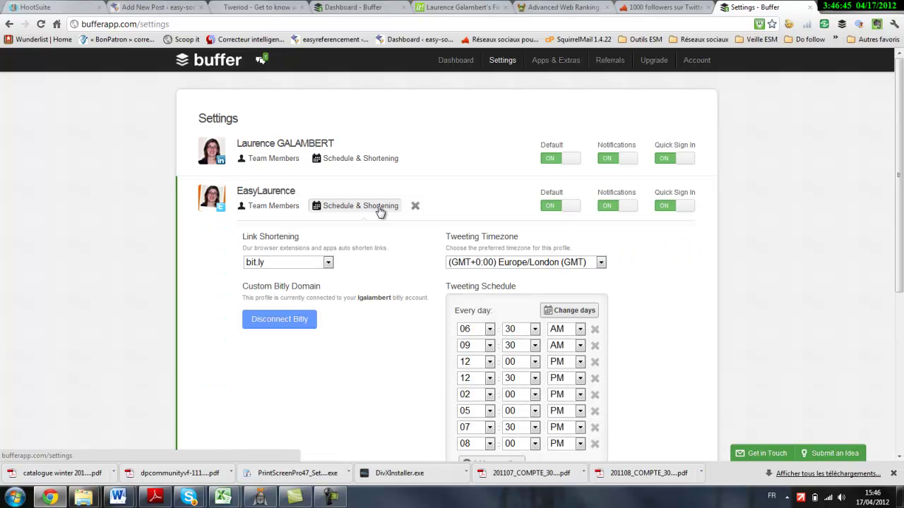
pyautogui.scroll(-2, 657, 291)
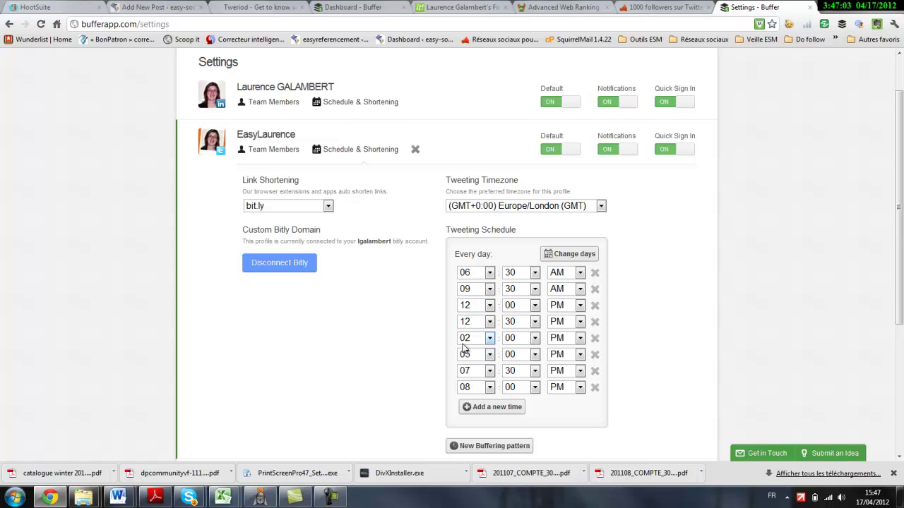
pyautogui.click(489, 275)
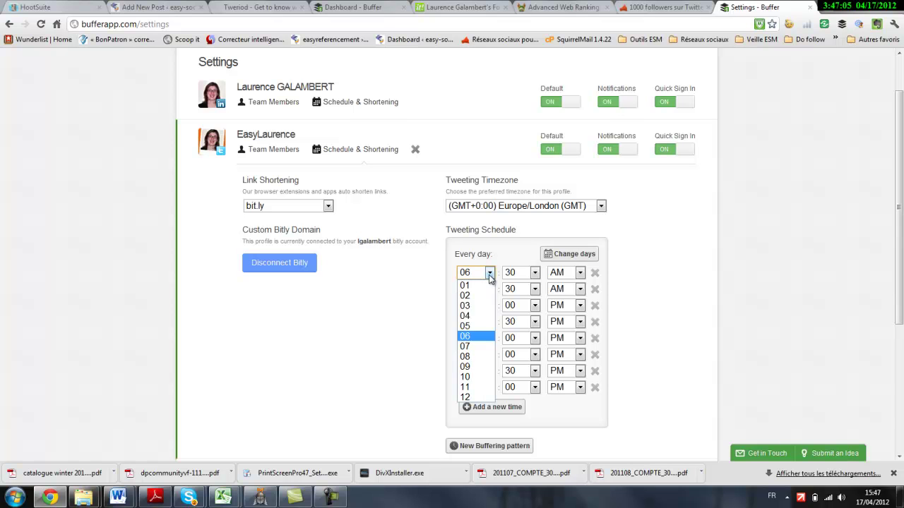
pyautogui.click(473, 326)
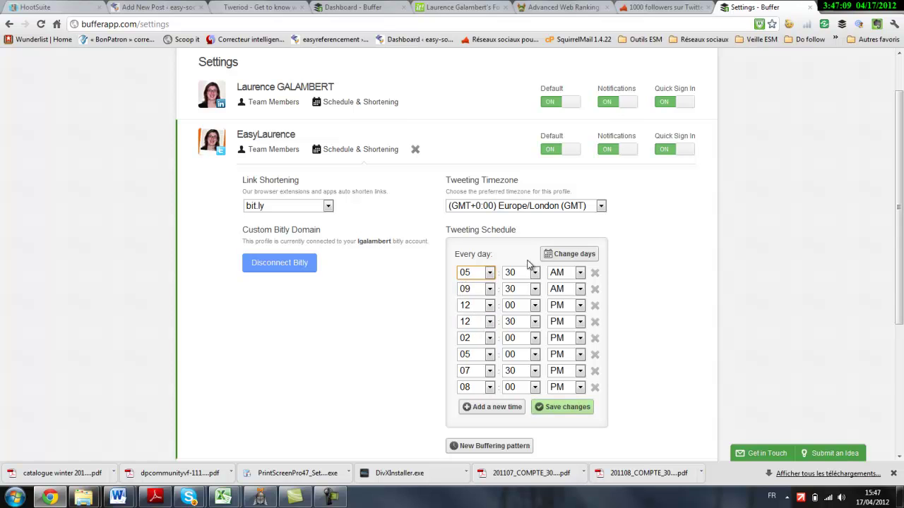
pyautogui.click(480, 292)
pyautogui.click(480, 293)
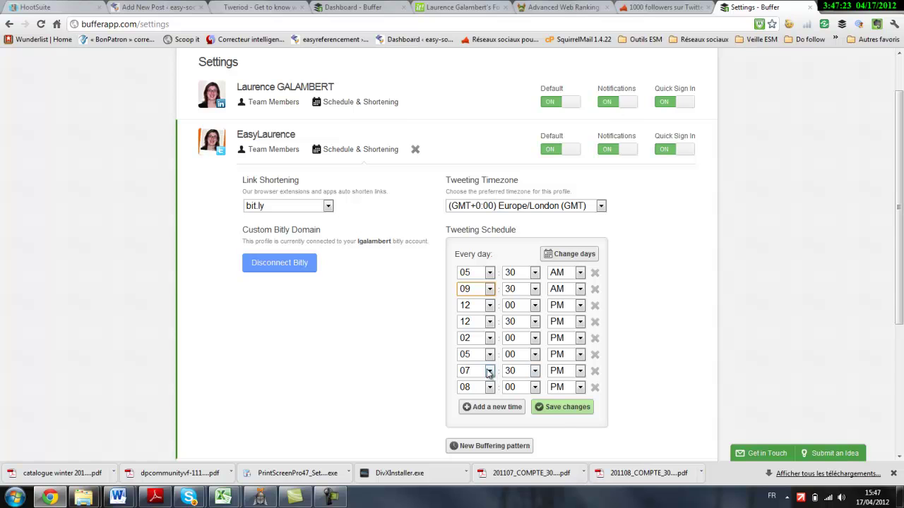
pyautogui.click(559, 409)
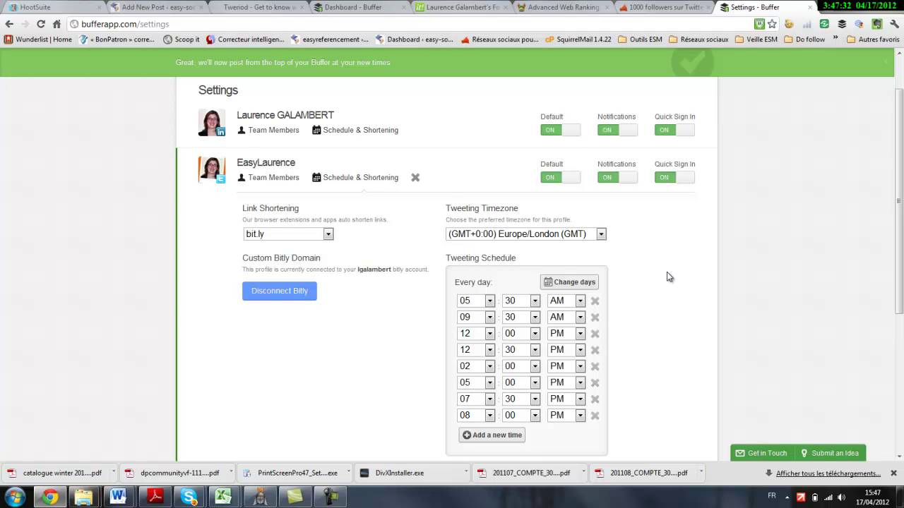
# Open the Easy Social Media Facebook page's posting schedule, add a new daily time and remove it again
pyautogui.scroll(-1, 669, 277)
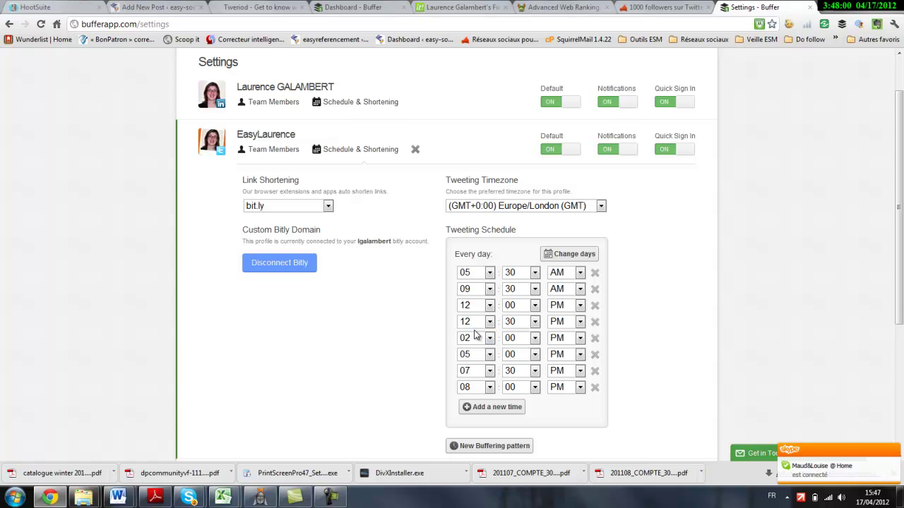
pyautogui.scroll(-2, 387, 254)
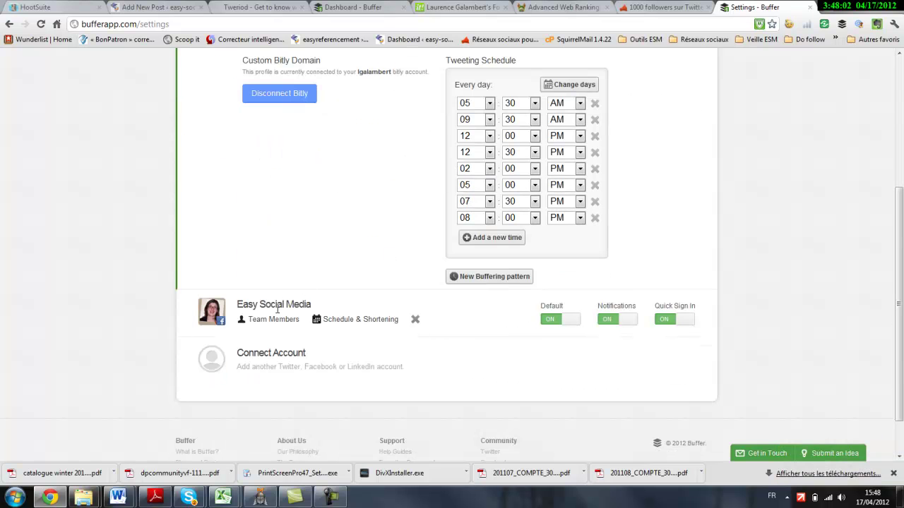
pyautogui.click(345, 319)
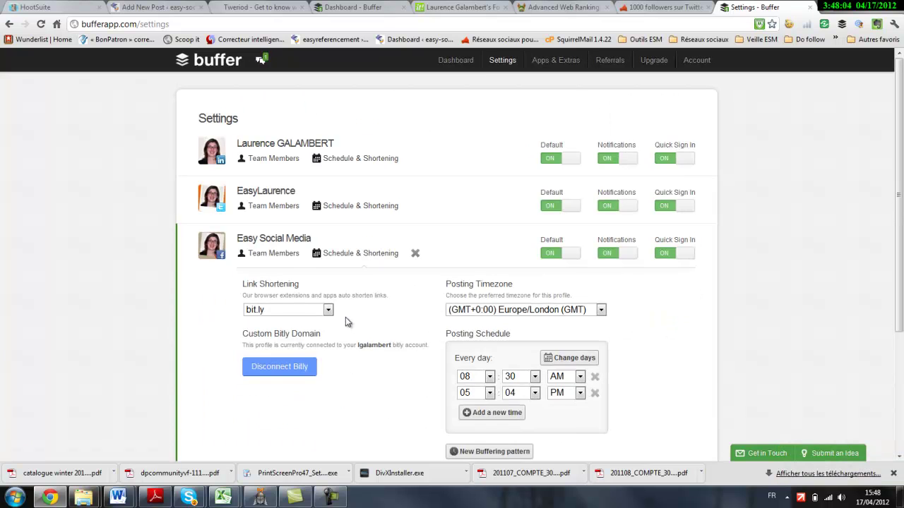
pyautogui.scroll(-1, 613, 363)
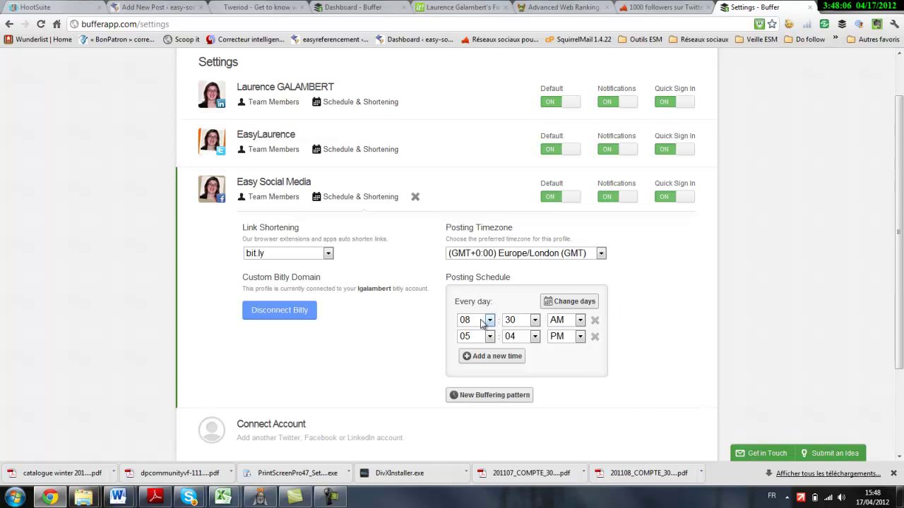
pyautogui.click(487, 356)
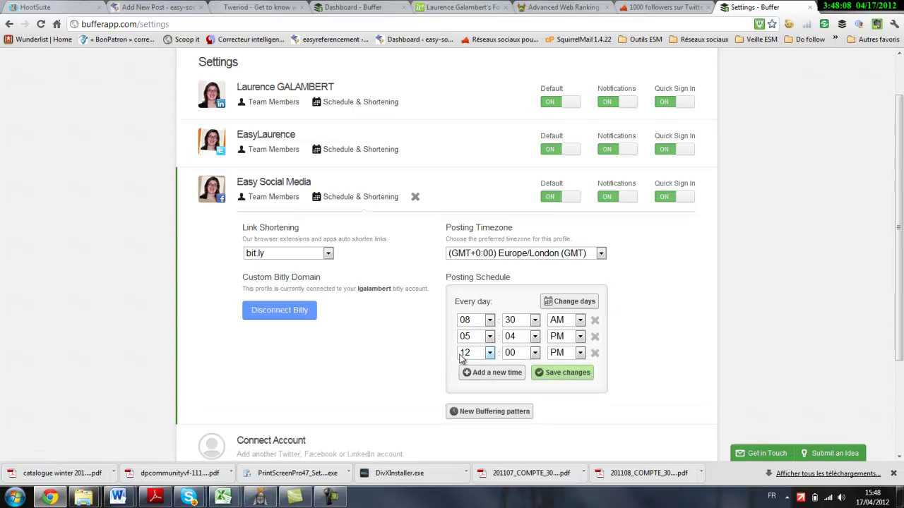
pyautogui.click(594, 354)
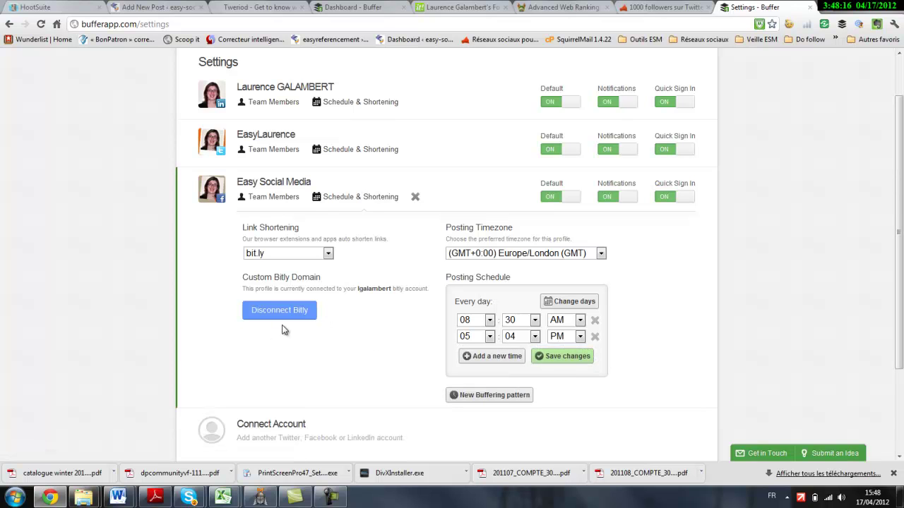
# View the link shortening services available for the Facebook page, keeping the selected one
pyautogui.click(328, 256)
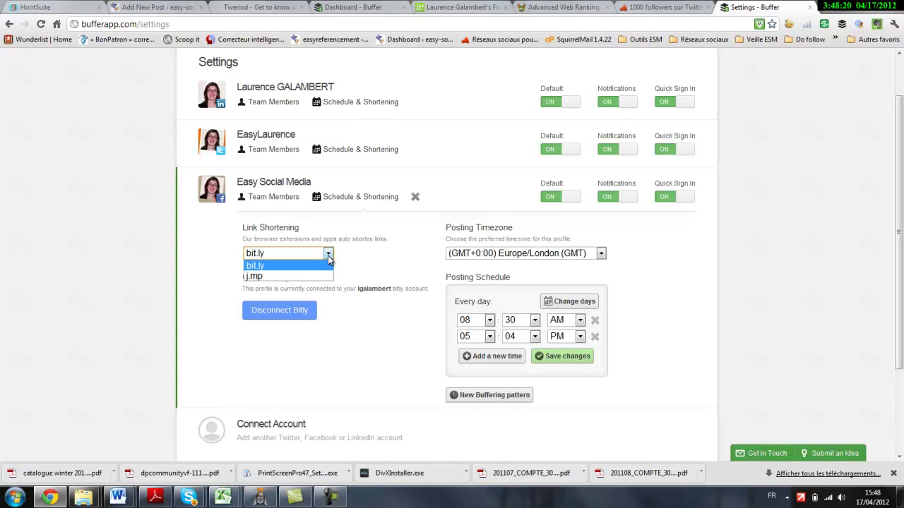
pyautogui.click(328, 257)
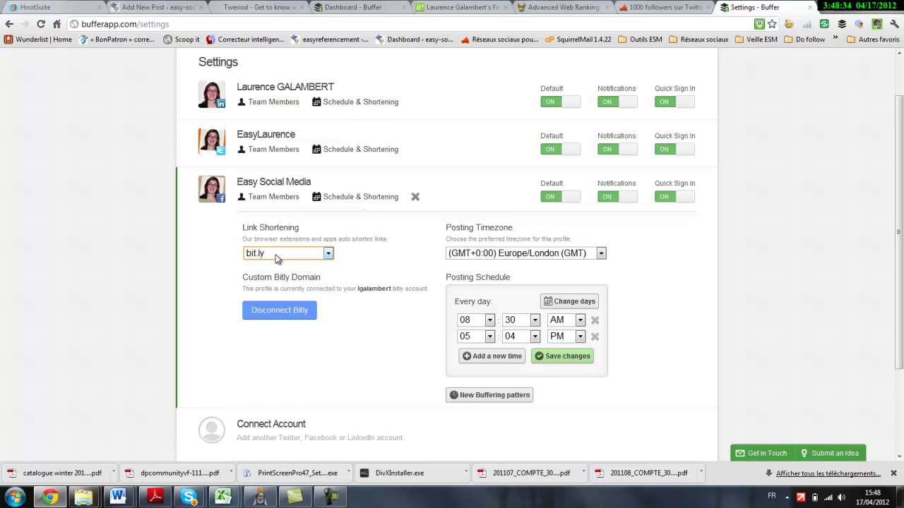
# Return to the dashboard and write a new post reading "je test buffer"
pyautogui.scroll(1, 374, 277)
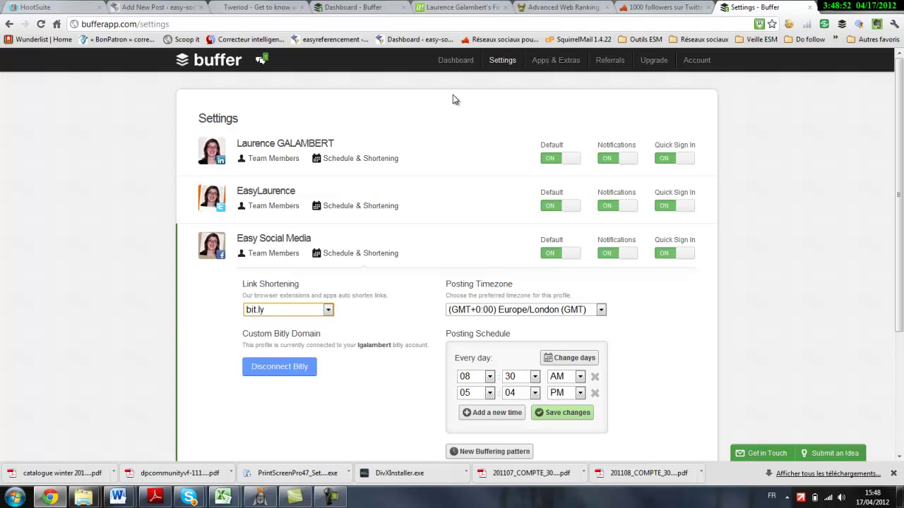
pyautogui.click(456, 64)
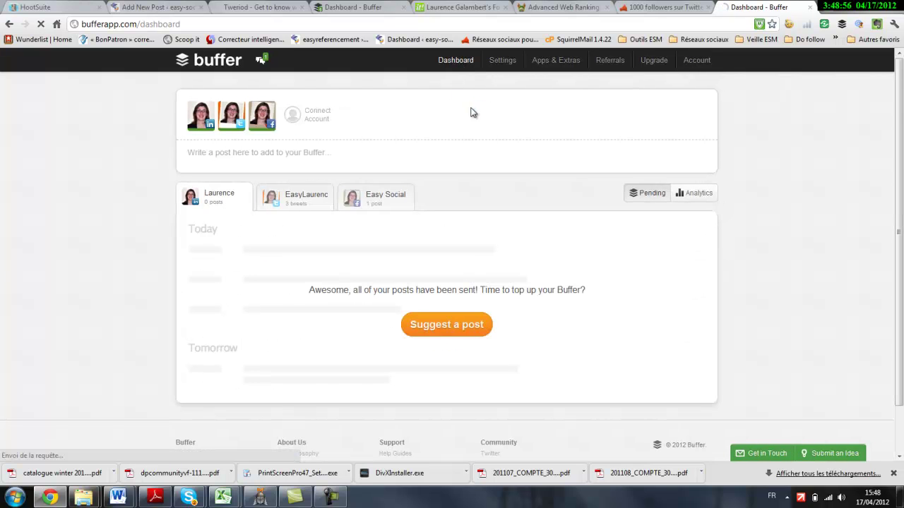
pyautogui.click(308, 153)
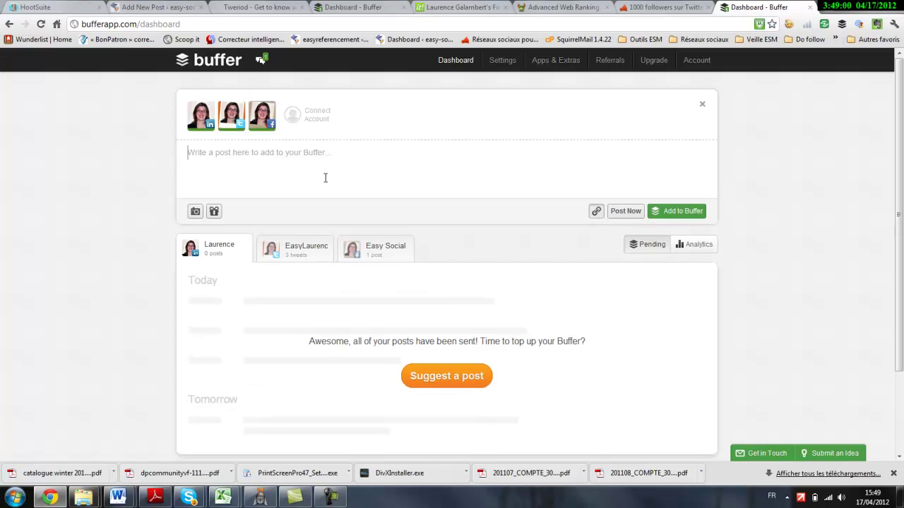
pyautogui.write('je te')
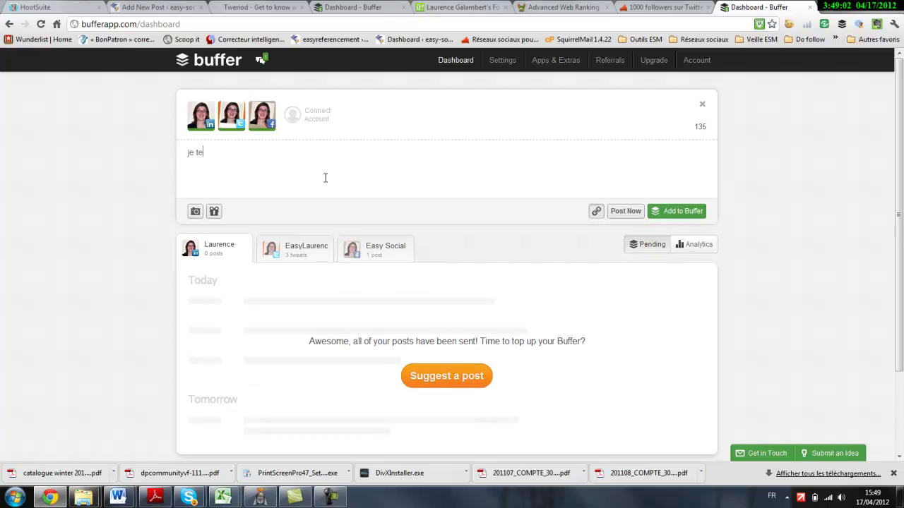
pyautogui.write('st buffer')
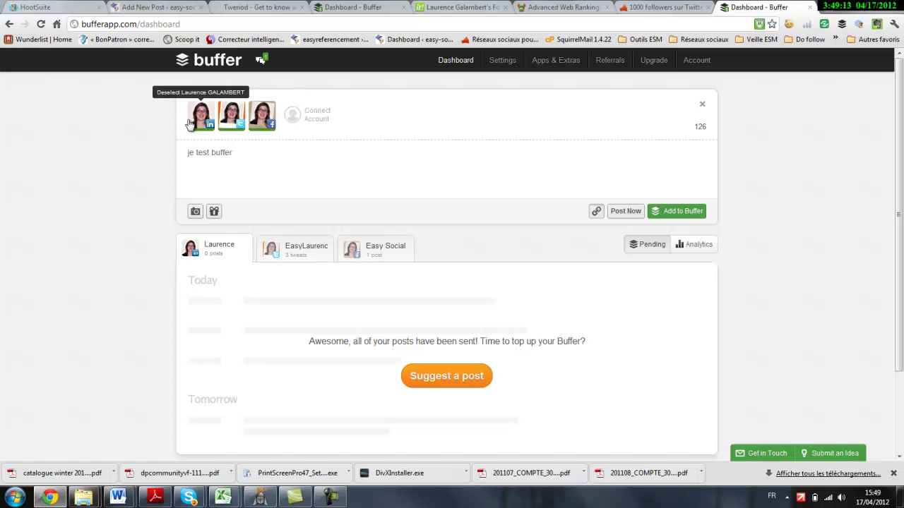
# Exclude Facebook and LinkedIn from the post, add it to the Buffer, and show the Twitter account's pending queue
pyautogui.click(261, 123)
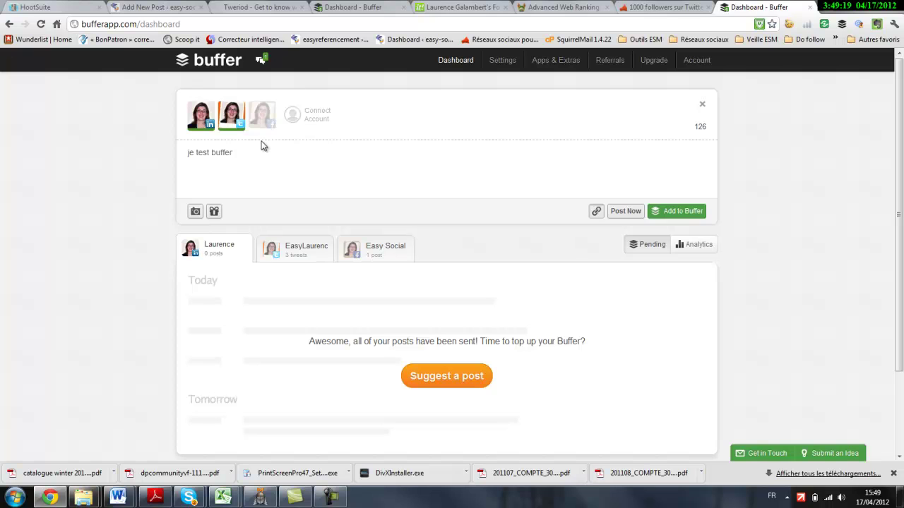
pyautogui.click(200, 123)
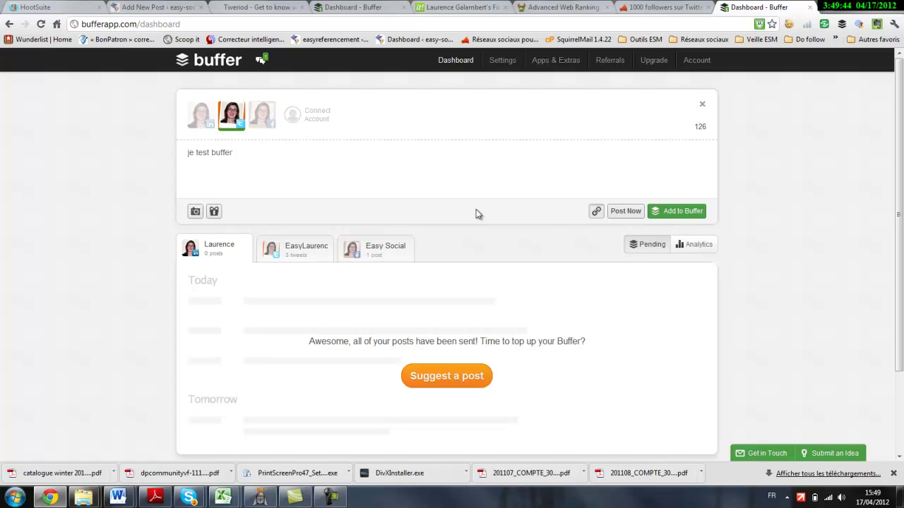
pyautogui.click(682, 211)
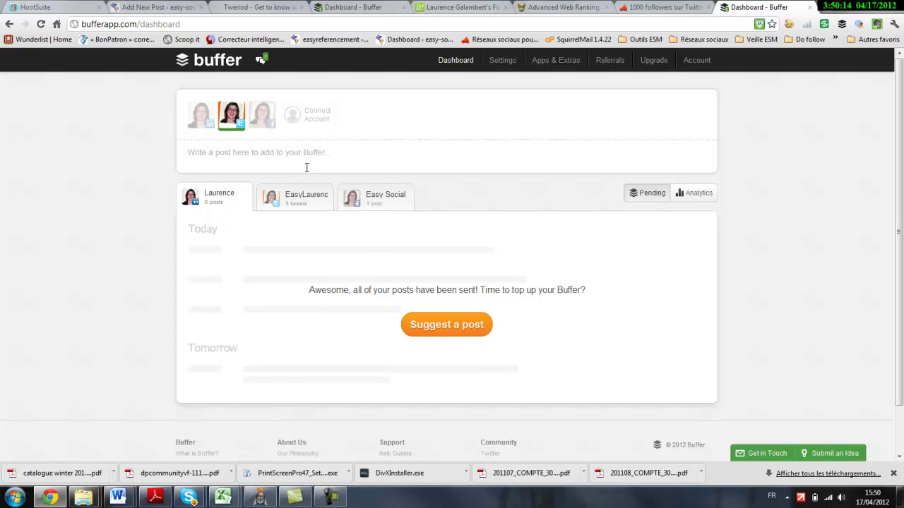
pyautogui.click(305, 195)
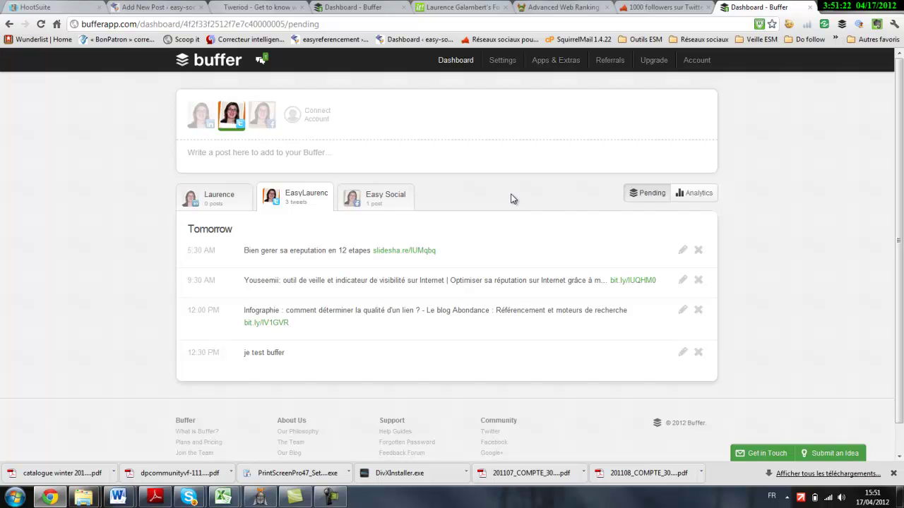
# Copy the web address of the "1000 followers sur Twitter" blog article and return to the Buffer dashboard
pyautogui.click(662, 9)
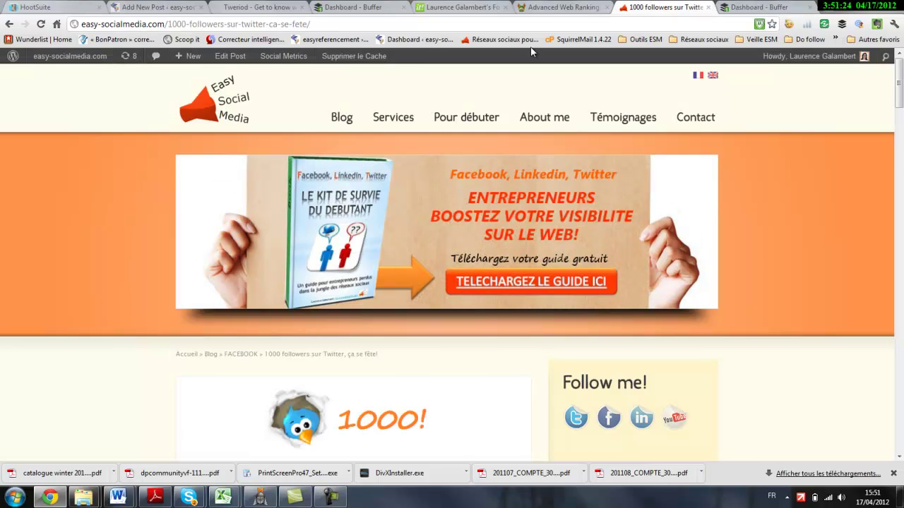
pyautogui.click(257, 24)
pyautogui.hotkey('ctrl', 'c')
pyautogui.rightClick(257, 27)
pyautogui.click(287, 65)
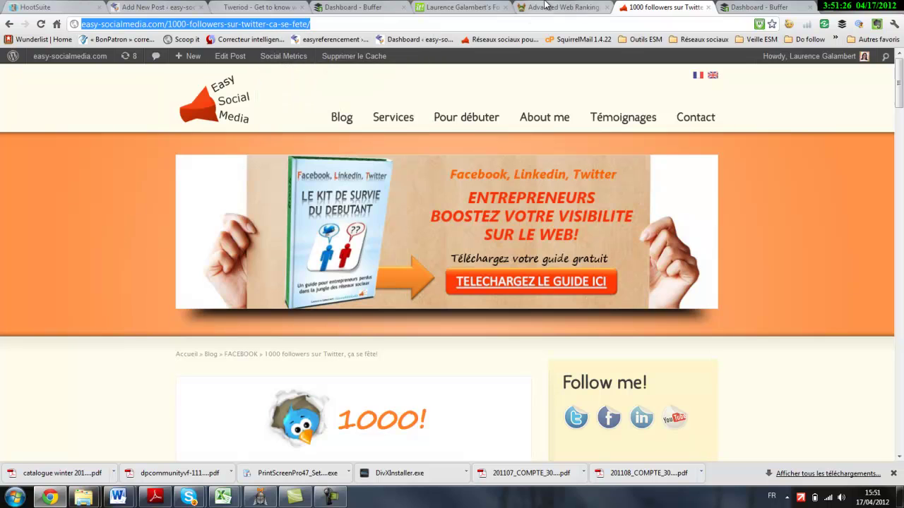
pyautogui.click(777, 7)
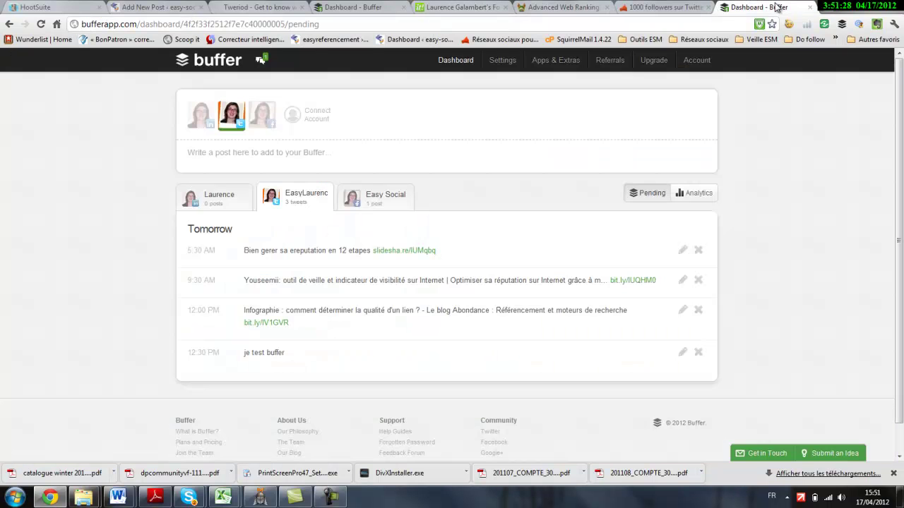
# Paste the copied blog article address into a new post for the Twitter account
pyautogui.click(394, 156)
pyautogui.rightClick(393, 157)
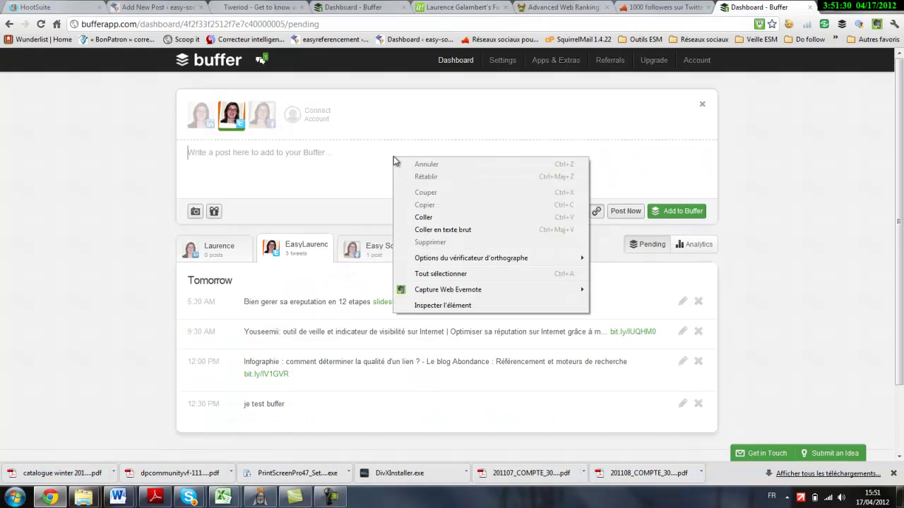
pyautogui.click(423, 217)
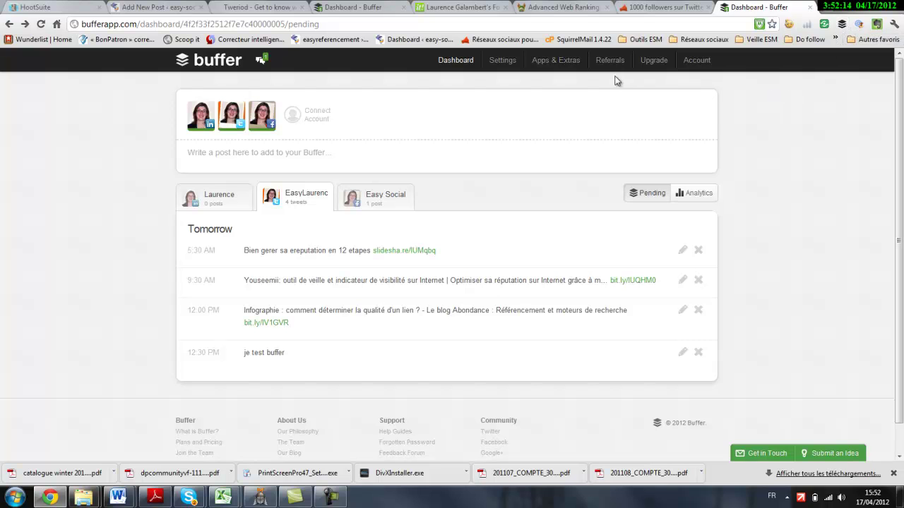
# Examine the Chrome, Firefox and Safari extensions among Buffer's apps and extras, and return to the dashboard
pyautogui.click(555, 60)
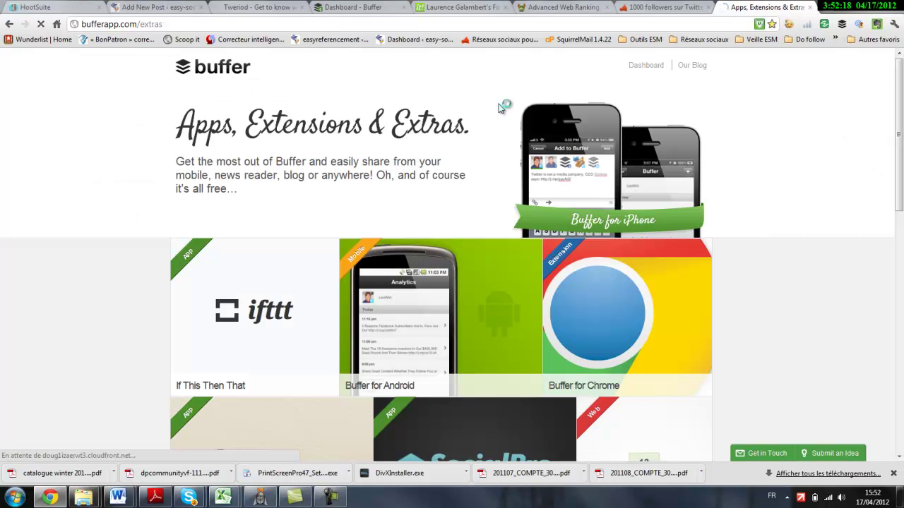
pyautogui.scroll(-1, 480, 141)
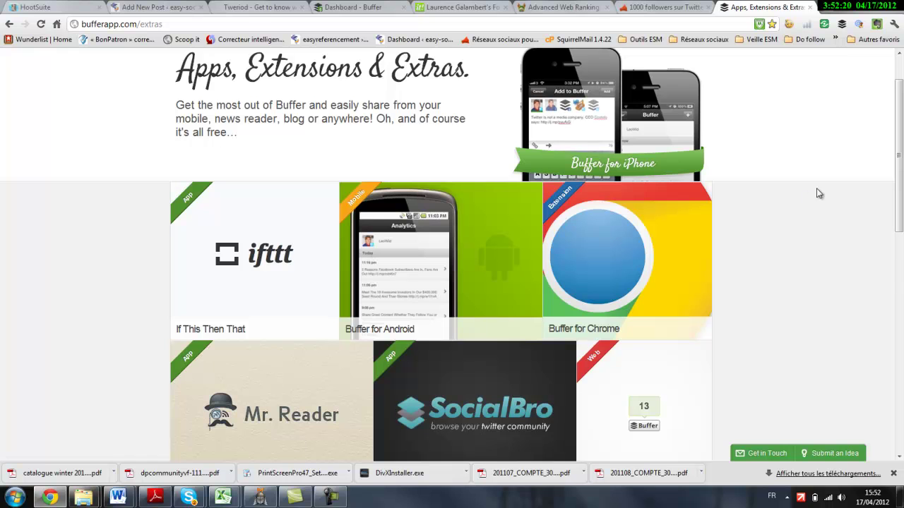
pyautogui.moveTo(643, 262)
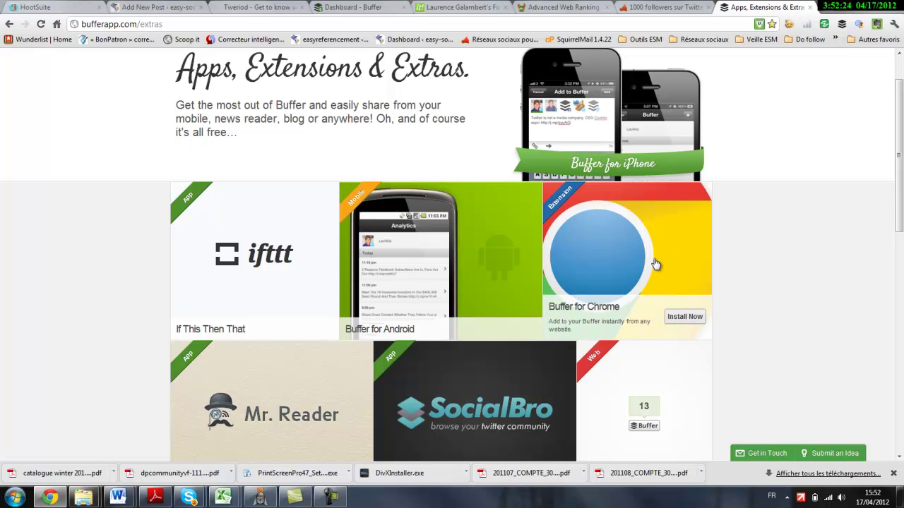
pyautogui.scroll(-4, 655, 264)
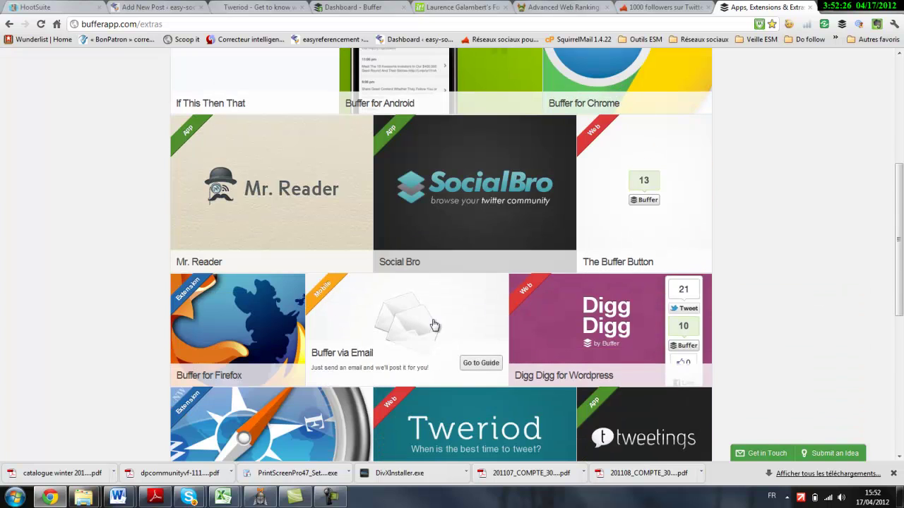
pyautogui.moveTo(238, 329)
pyautogui.scroll(-1, 238, 330)
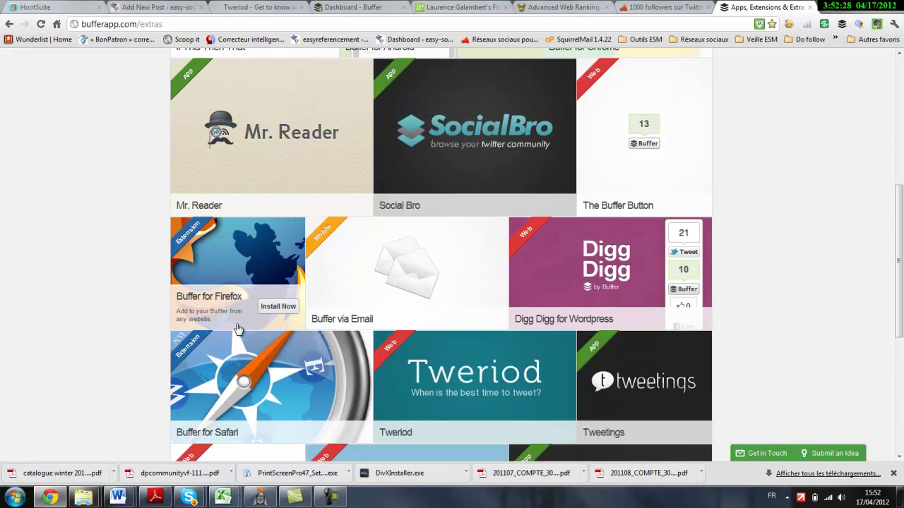
pyautogui.moveTo(243, 379)
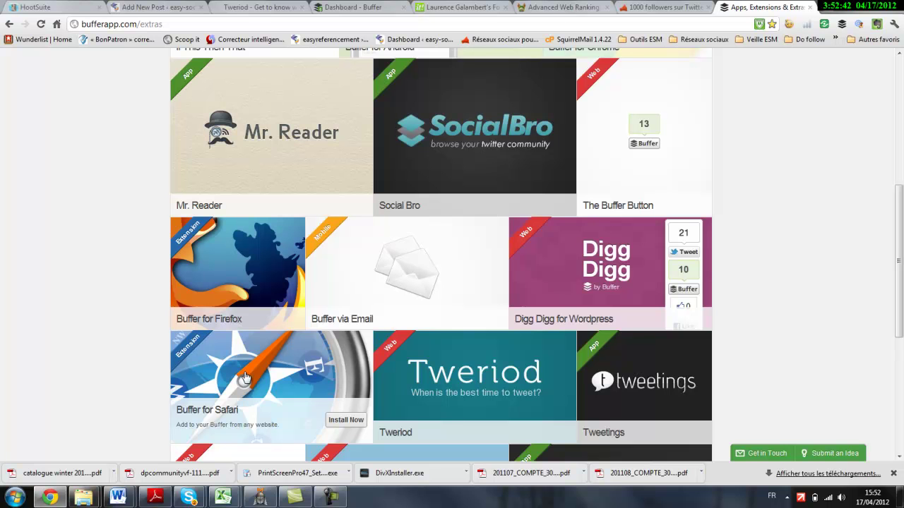
pyautogui.scroll(5, 244, 378)
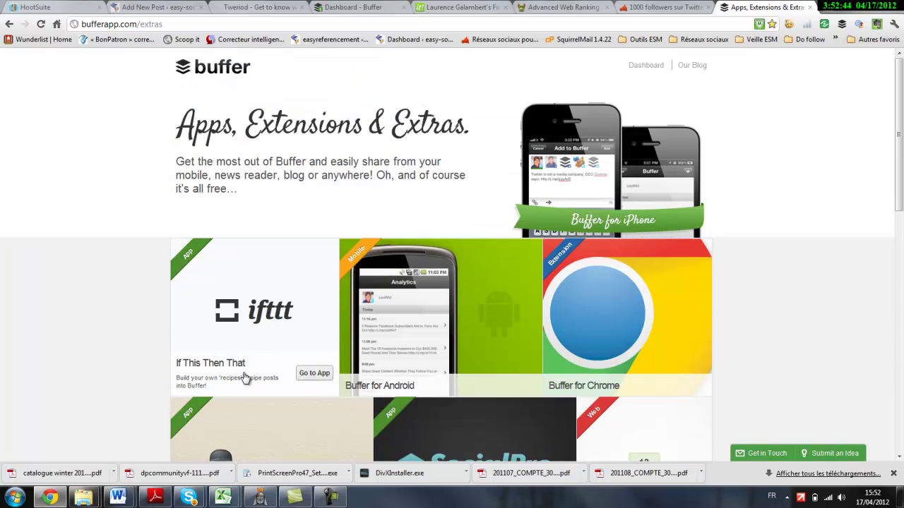
pyautogui.click(645, 67)
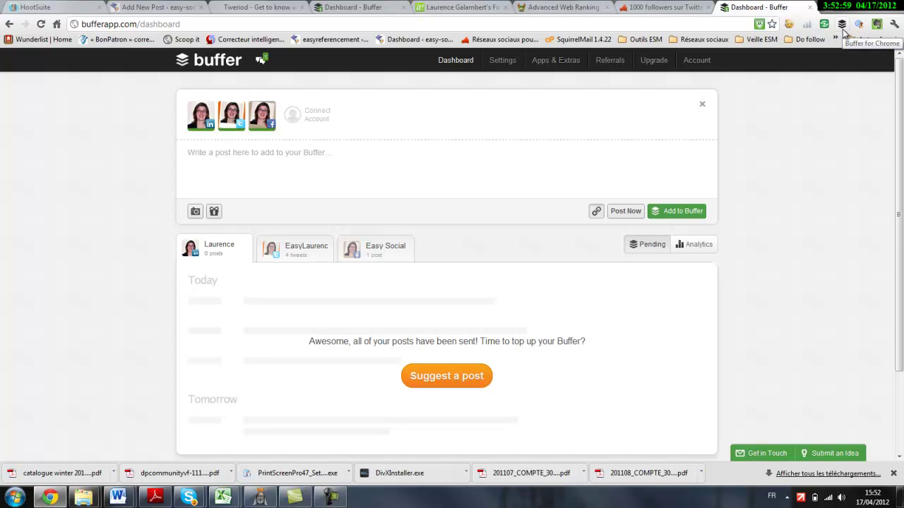
# Share the "1000 followers sur Twitter" article with the Buffer for Chrome extension, excluding LinkedIn and Facebook, and add it to the Buffer
pyautogui.click(666, 9)
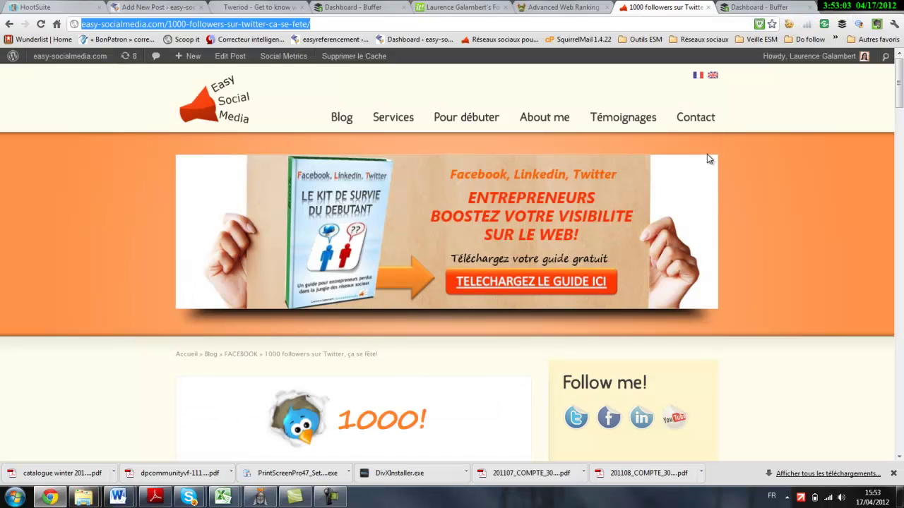
pyautogui.scroll(-3, 706, 154)
pyautogui.scroll(2, 707, 152)
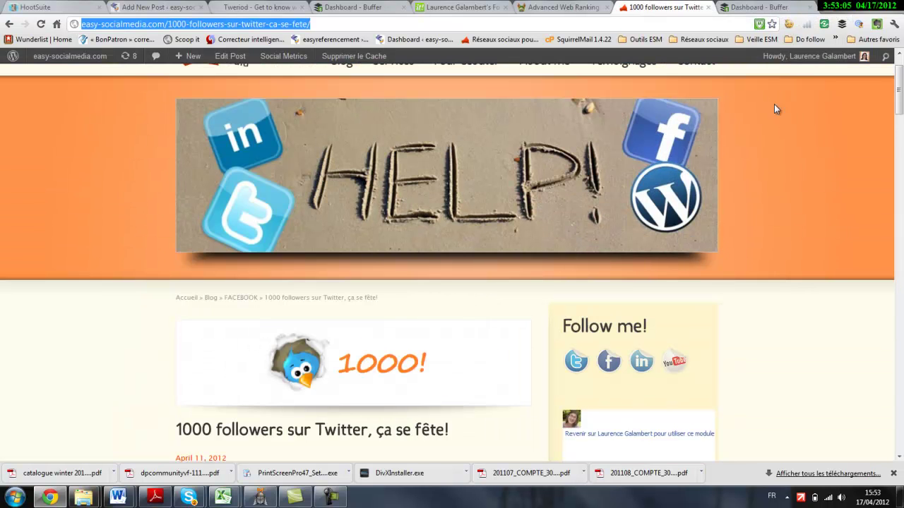
pyautogui.click(841, 25)
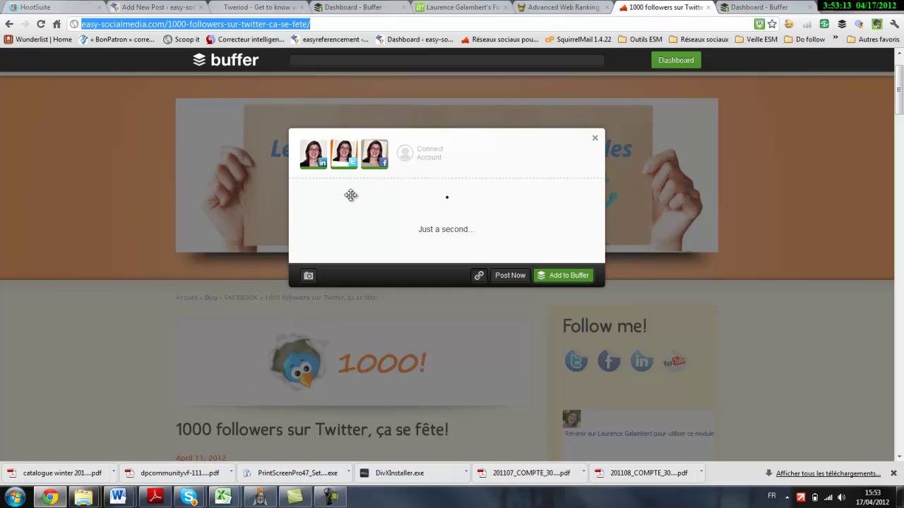
pyautogui.click(316, 163)
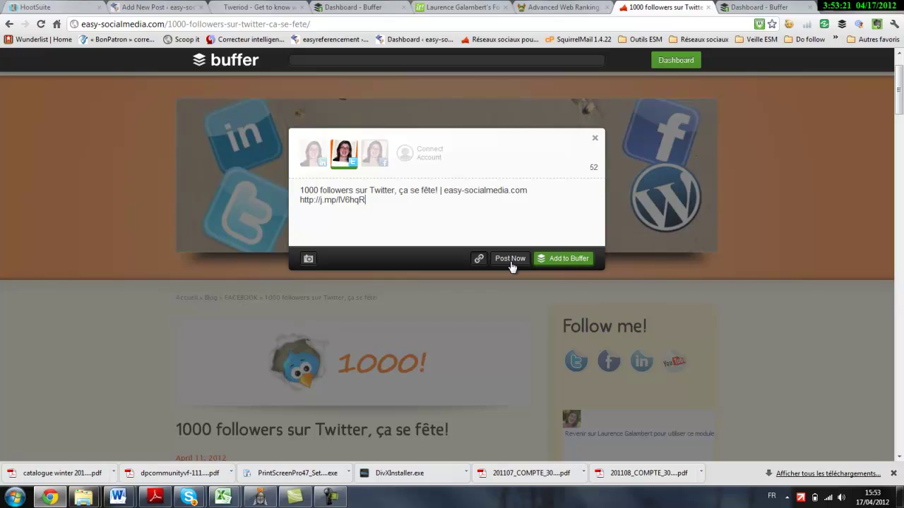
pyautogui.click(567, 259)
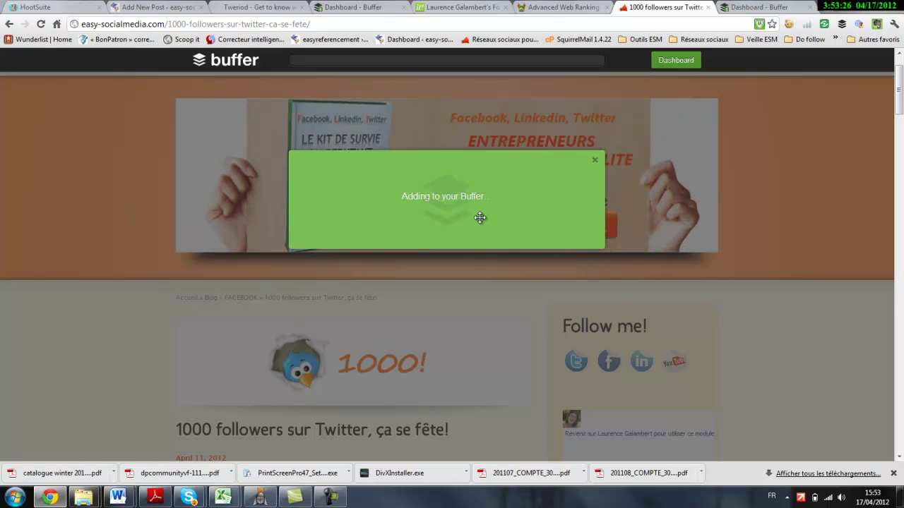